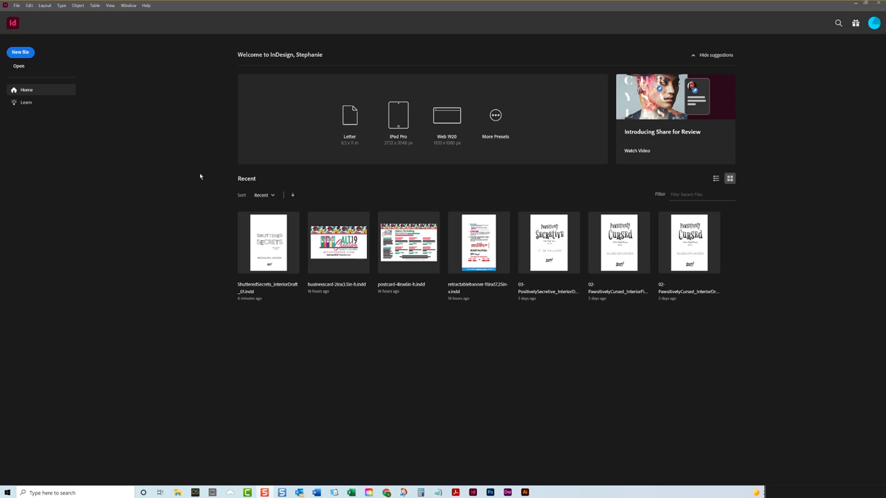
- In the General preferences, make Content-Aware Fit the default frame fitting option
{"action": "left_click", "coordinate": [30, 6]}
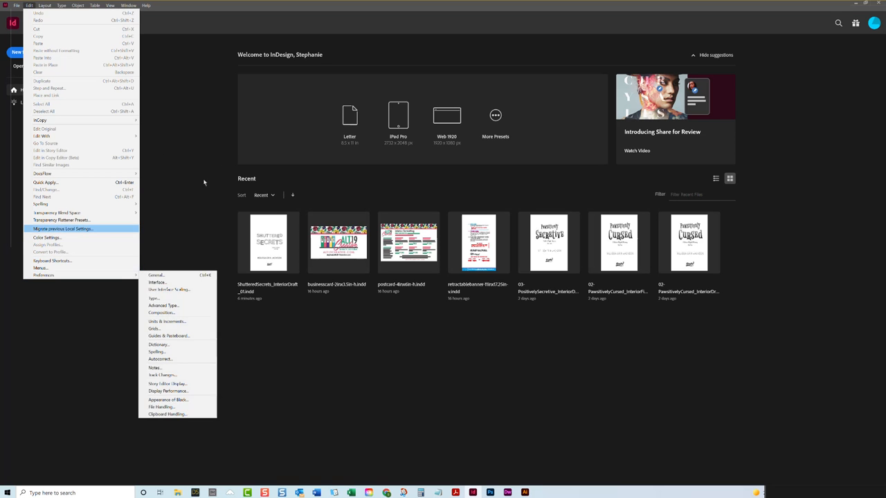
{"action": "mouse_move", "coordinate": [81, 274]}
{"action": "left_click", "coordinate": [155, 274]}
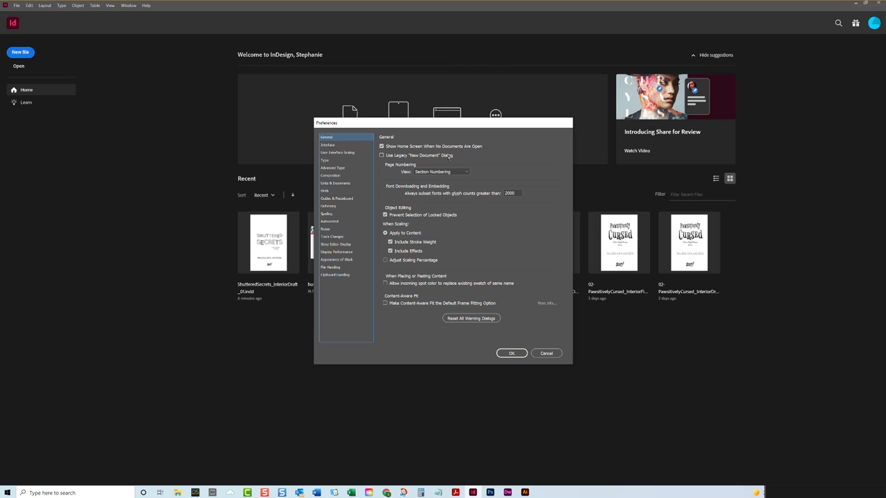
{"action": "left_click", "coordinate": [384, 303]}
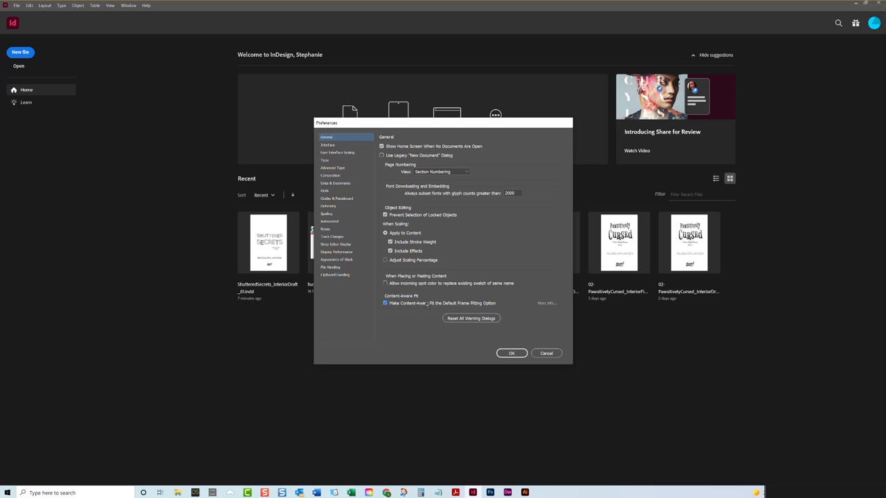
- Raise the user interface sizing to the middle of its range and enlarge the anchor point, handle and bounding box display size by one notch
{"action": "left_click", "coordinate": [338, 144]}
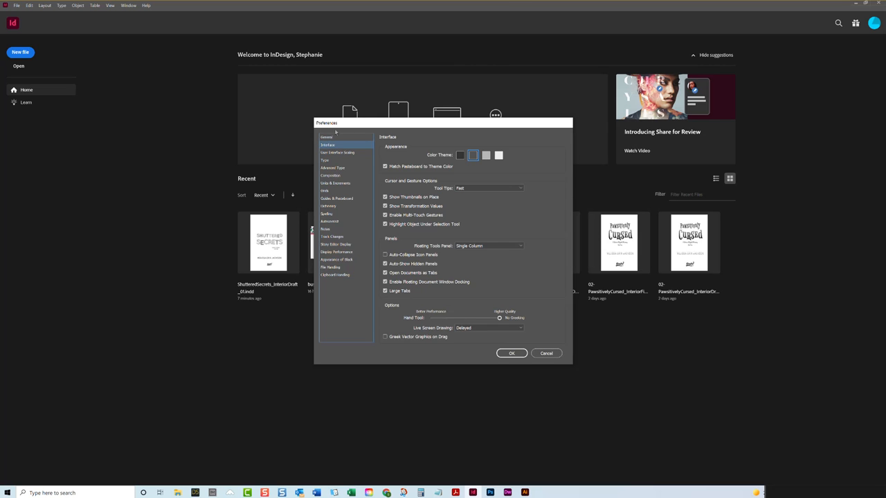
{"action": "left_click", "coordinate": [337, 152]}
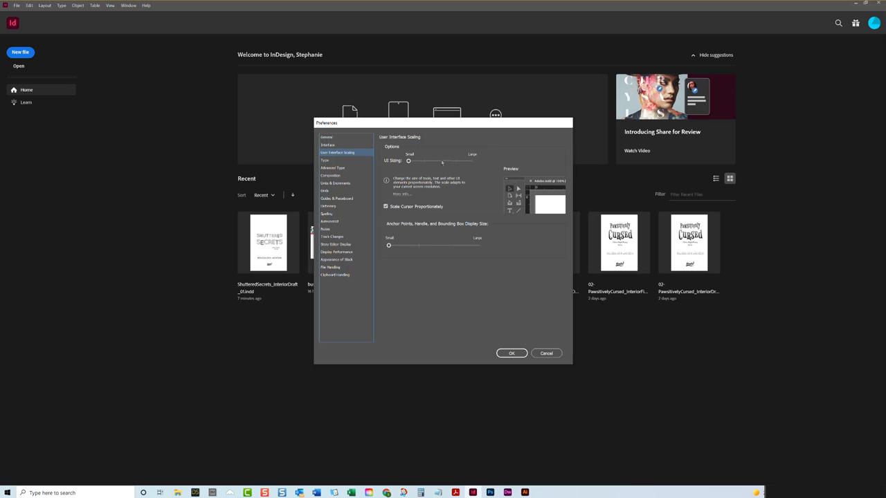
{"action": "left_click_drag", "start_coordinate": [408, 161], "coordinate": [435, 165]}
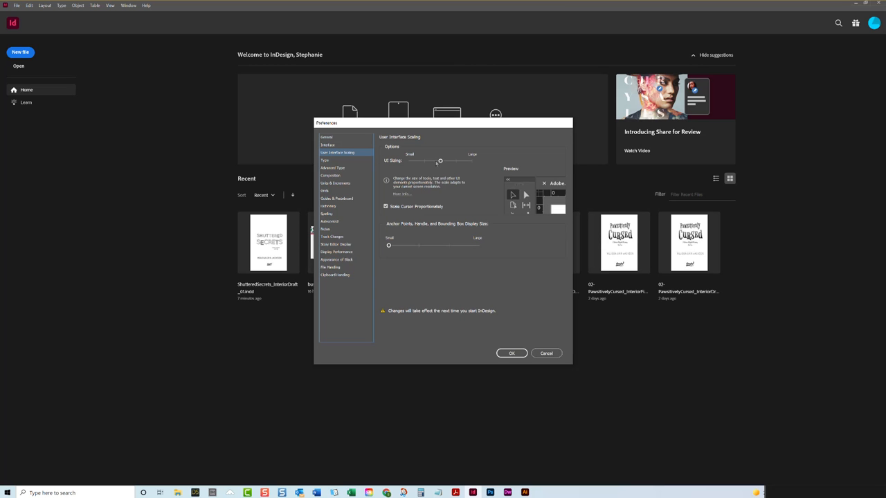
{"action": "left_click_drag", "start_coordinate": [390, 246], "coordinate": [418, 246]}
- In the Type preferences, turn off Limit to Primary Text Frames and turn on Delete Empty Pages for Smart Text Reflow
{"action": "left_click", "coordinate": [337, 161]}
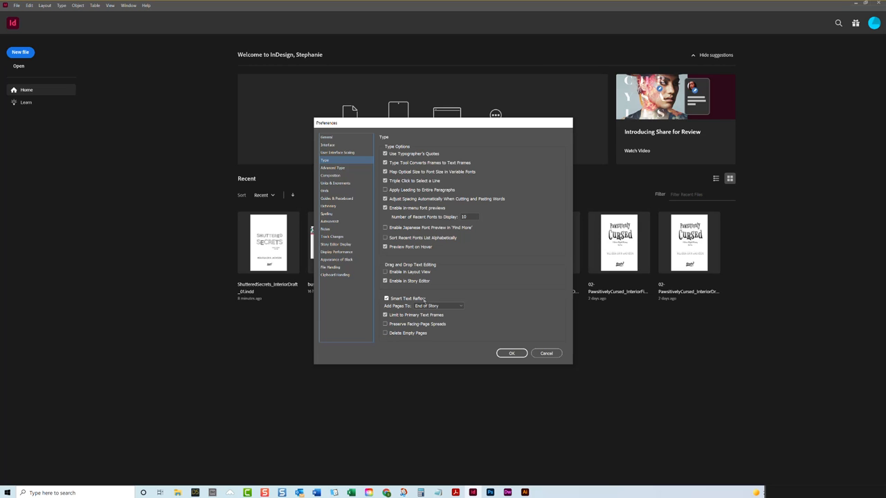
{"action": "left_click", "coordinate": [386, 314]}
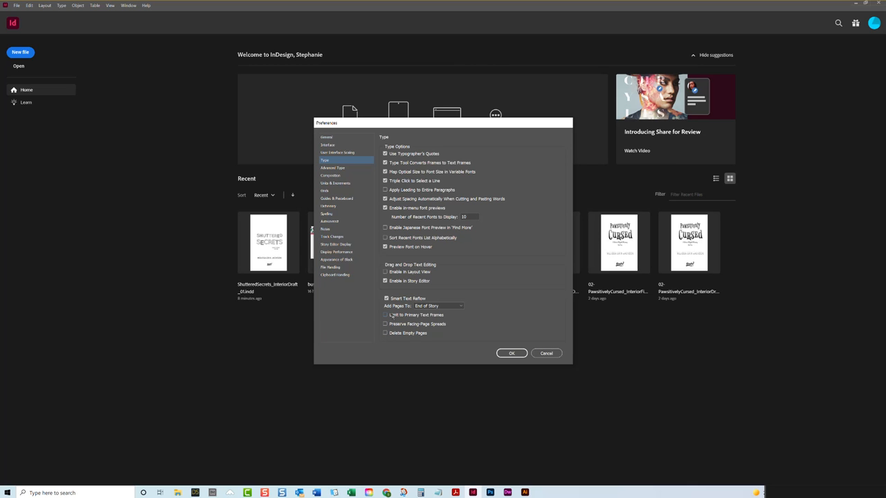
{"action": "left_click", "coordinate": [385, 333]}
- In the Composition preferences, enable highlighting of H&J Violations and Substituted Glyphs
{"action": "left_click", "coordinate": [354, 171]}
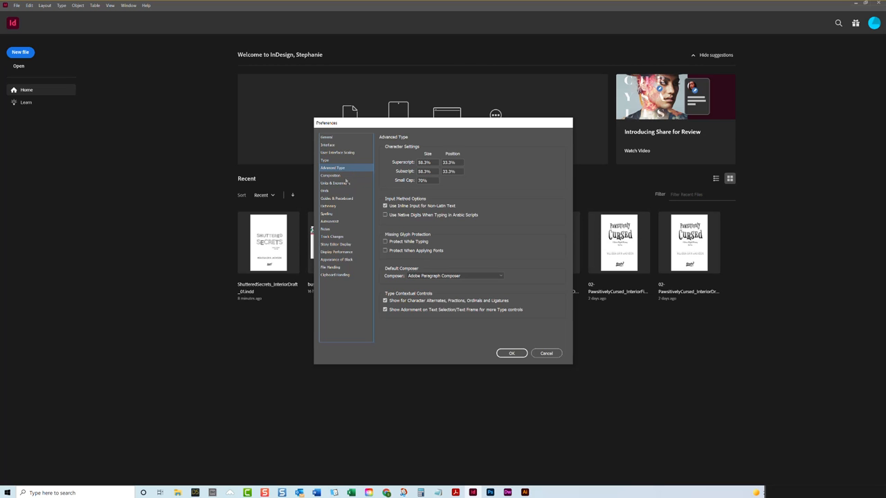
{"action": "left_click", "coordinate": [346, 177]}
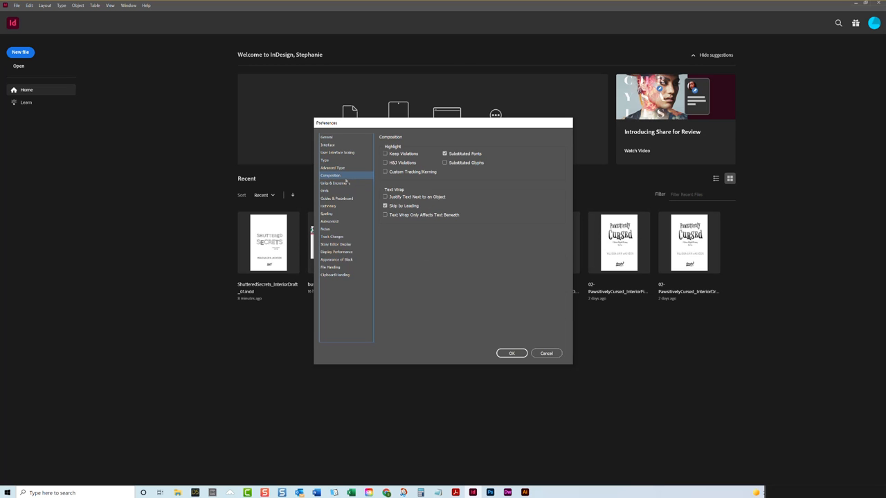
{"action": "left_click", "coordinate": [399, 164]}
{"action": "left_click", "coordinate": [444, 162]}
- Set both the horizontal and vertical ruler units to Inches
{"action": "left_click", "coordinate": [335, 182]}
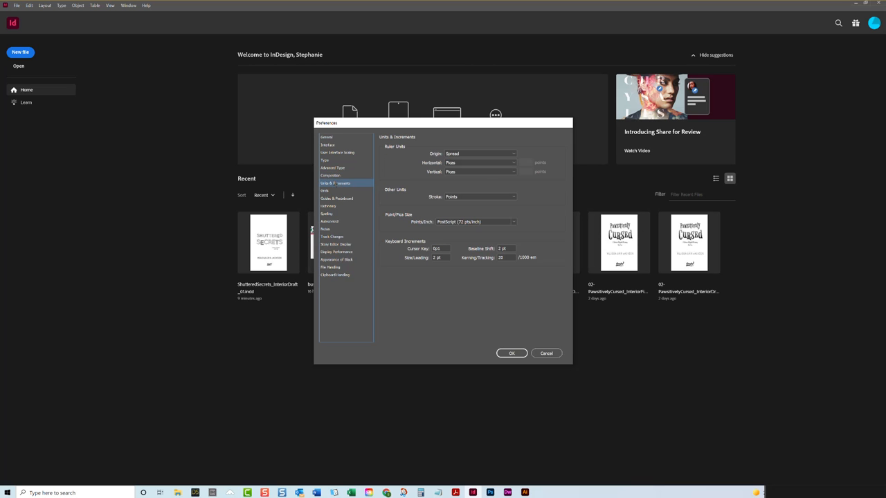
{"action": "left_click", "coordinate": [495, 161]}
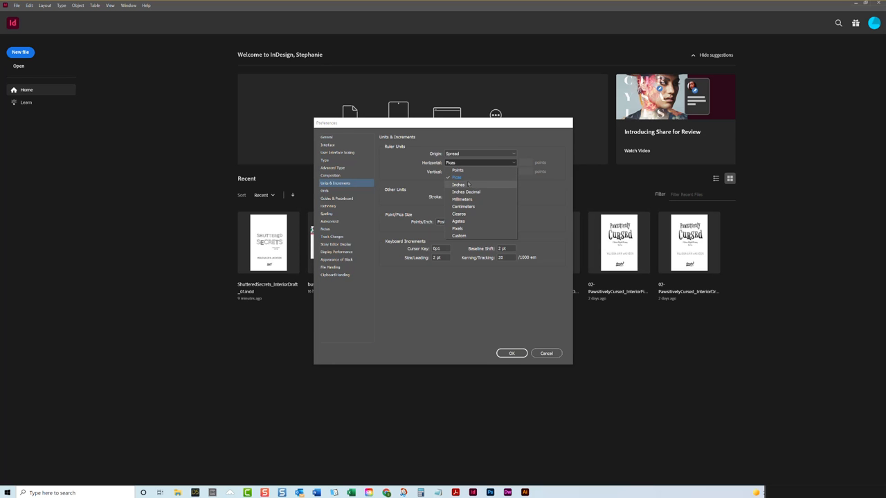
{"action": "left_click", "coordinate": [462, 185]}
{"action": "left_click", "coordinate": [463, 171]}
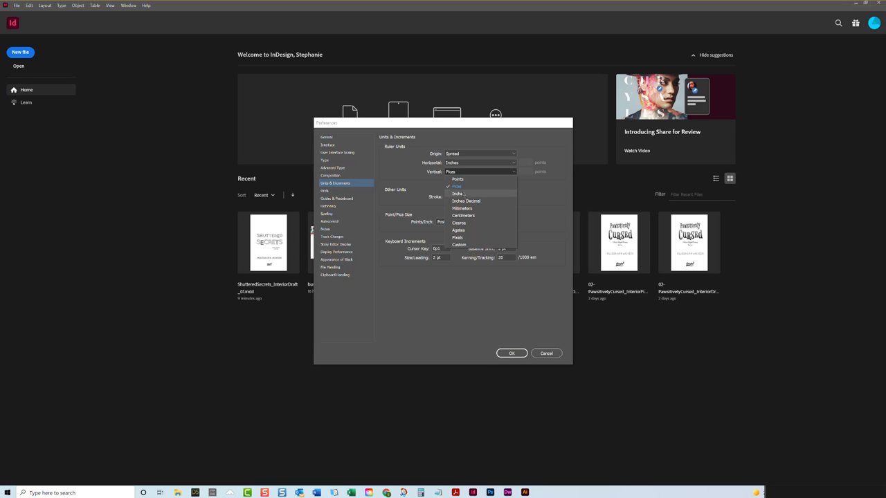
{"action": "left_click", "coordinate": [462, 194]}
- Review the preferences for grids, guides and pasteboard, dictionary, spelling, autocorrect, notes, track changes and Story Editor display
{"action": "left_click", "coordinate": [334, 193]}
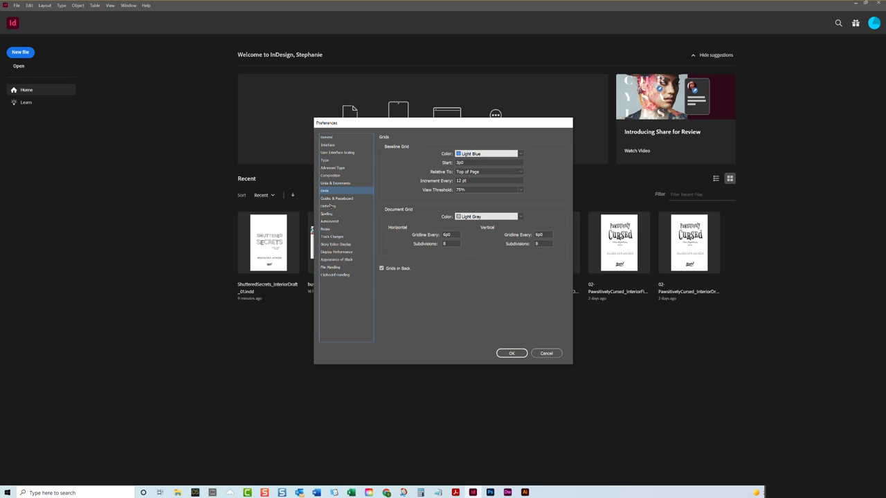
{"action": "left_click", "coordinate": [332, 199]}
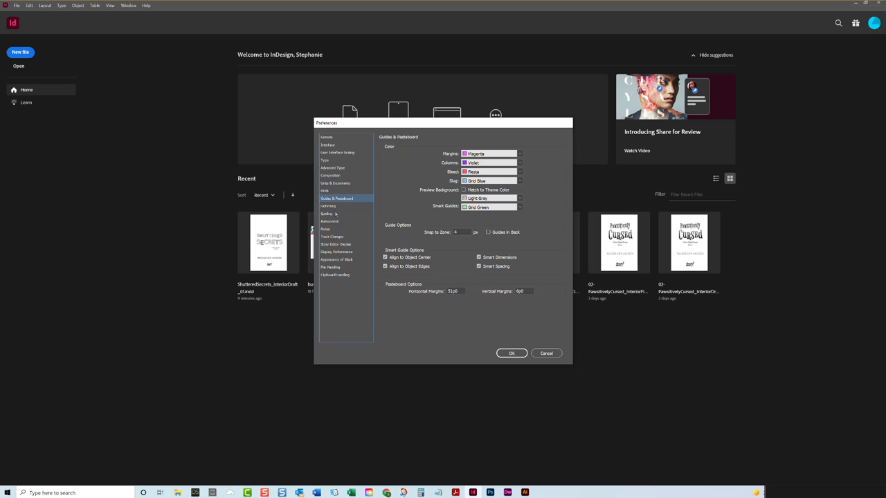
{"action": "left_click", "coordinate": [336, 207]}
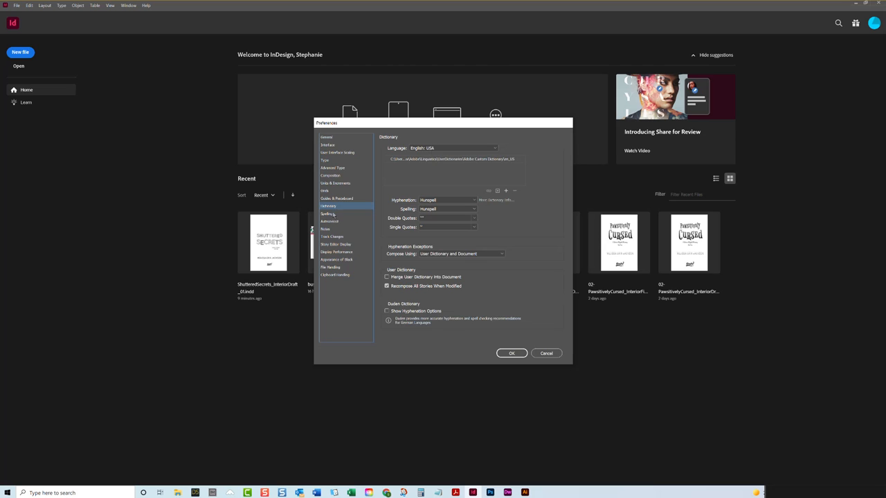
{"action": "left_click", "coordinate": [342, 222]}
{"action": "left_click", "coordinate": [343, 213]}
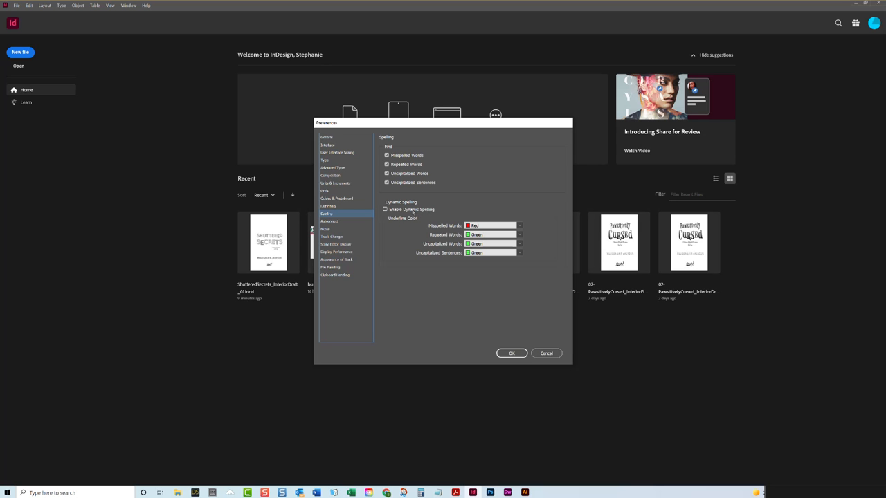
{"action": "left_click", "coordinate": [330, 221]}
{"action": "left_click", "coordinate": [332, 215]}
{"action": "left_click", "coordinate": [335, 222]}
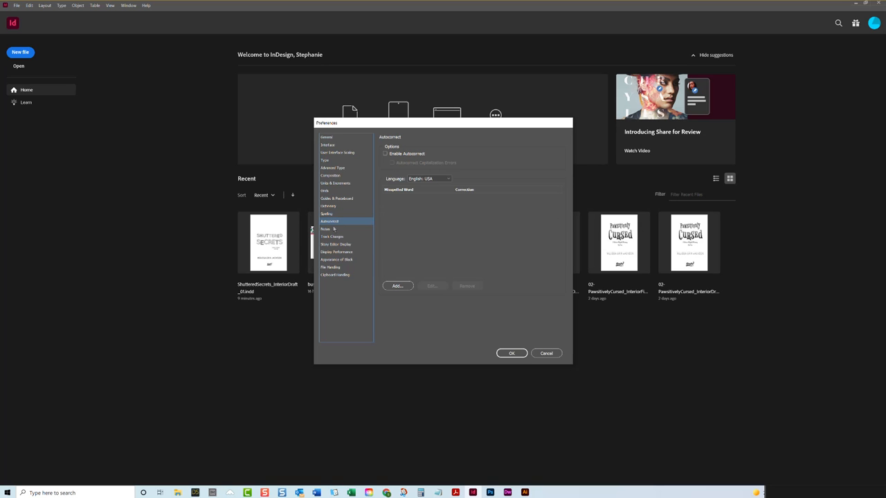
{"action": "left_click", "coordinate": [334, 229]}
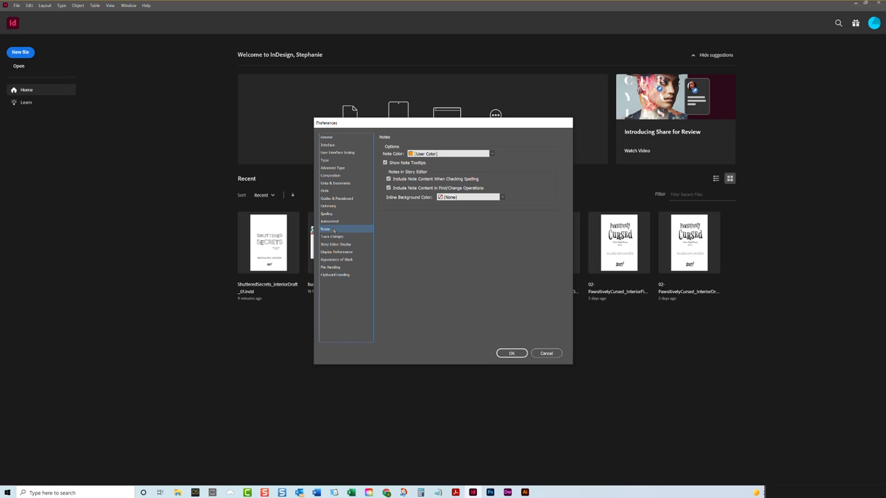
{"action": "left_click", "coordinate": [338, 237]}
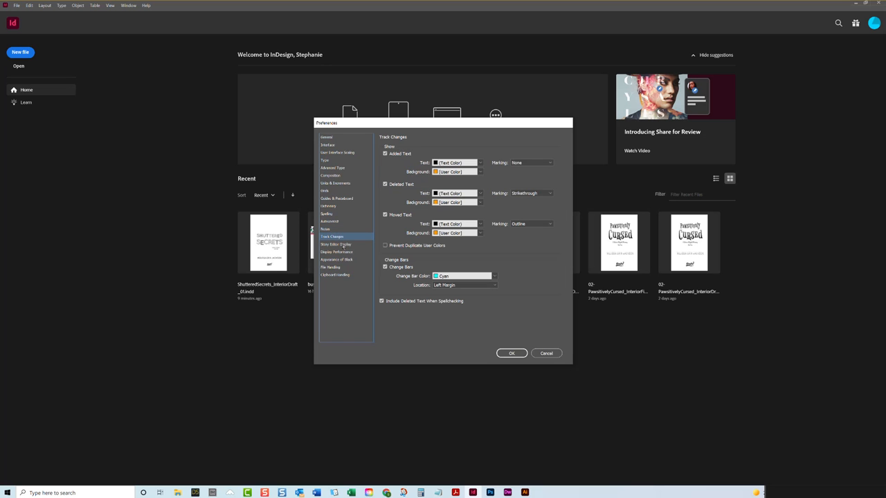
{"action": "left_click", "coordinate": [342, 245]}
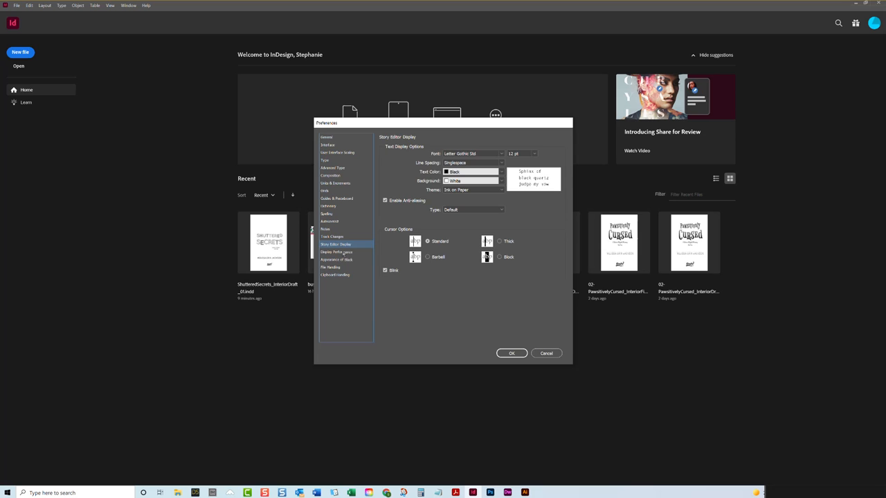
- In the Display Performance preferences, set the default view to High Quality
{"action": "left_click", "coordinate": [344, 253]}
{"action": "left_click", "coordinate": [432, 160]}
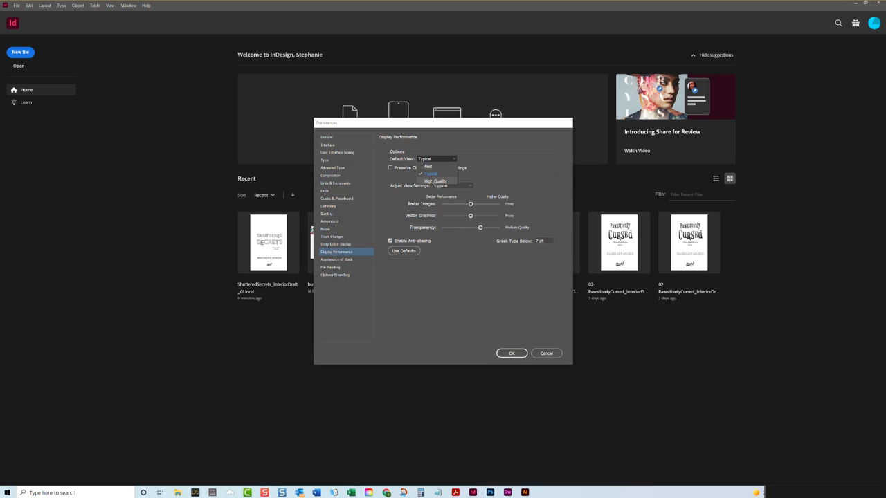
{"action": "left_click", "coordinate": [435, 182]}
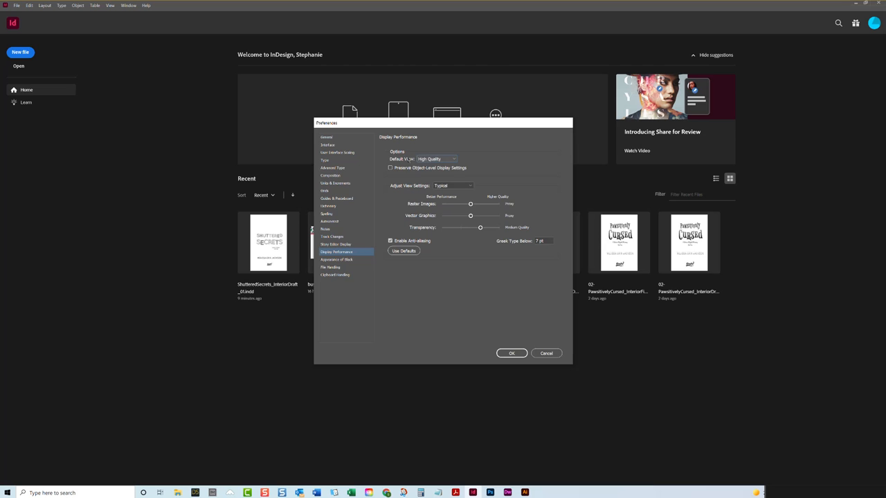
{"action": "left_click", "coordinate": [438, 159]}
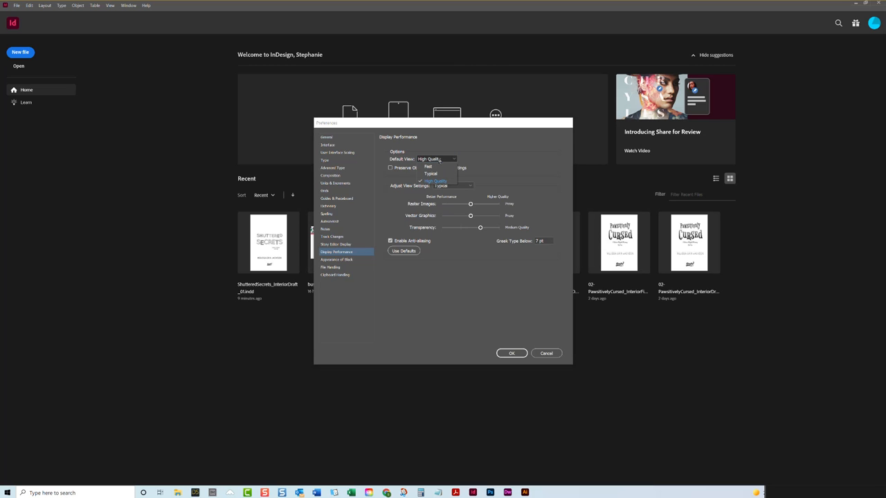
{"action": "left_click", "coordinate": [435, 181]}
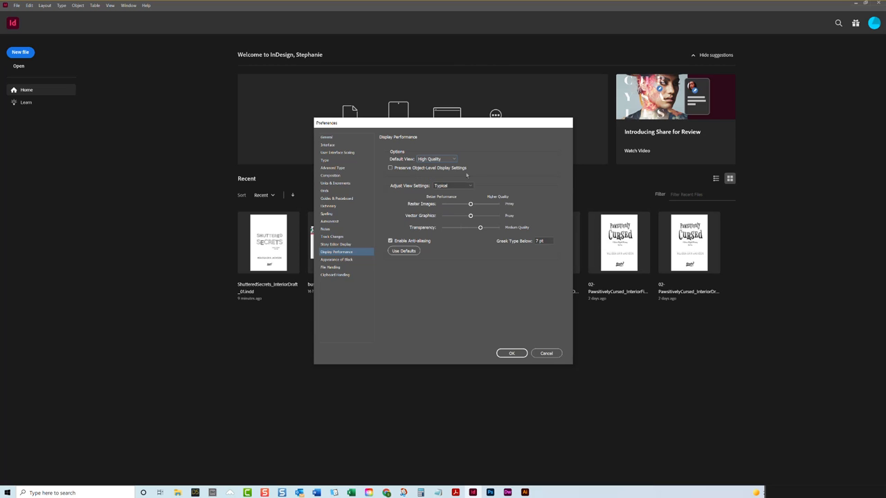
{"action": "left_click", "coordinate": [459, 186]}
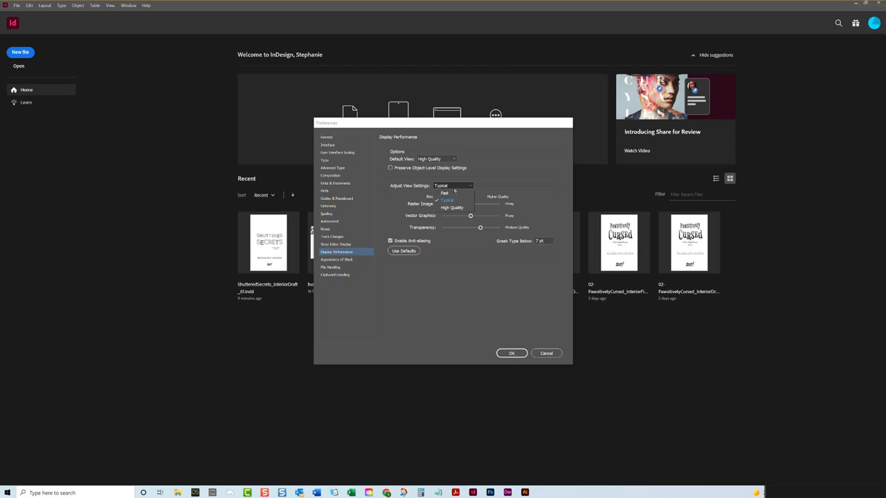
{"action": "left_click", "coordinate": [477, 173]}
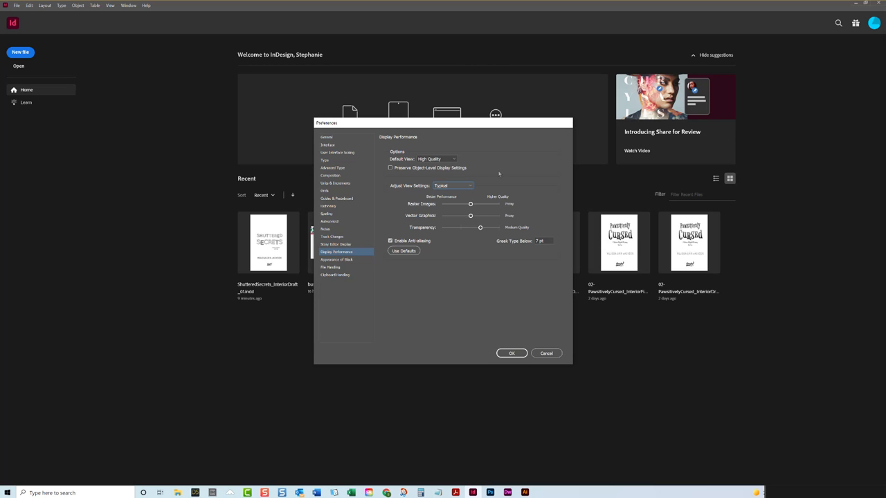
- In the File Handling preferences, change the document recovery data folder to InDesign Recovery on the Data (E:) drive
{"action": "left_click", "coordinate": [343, 260]}
{"action": "left_click", "coordinate": [338, 274]}
{"action": "left_click", "coordinate": [339, 268]}
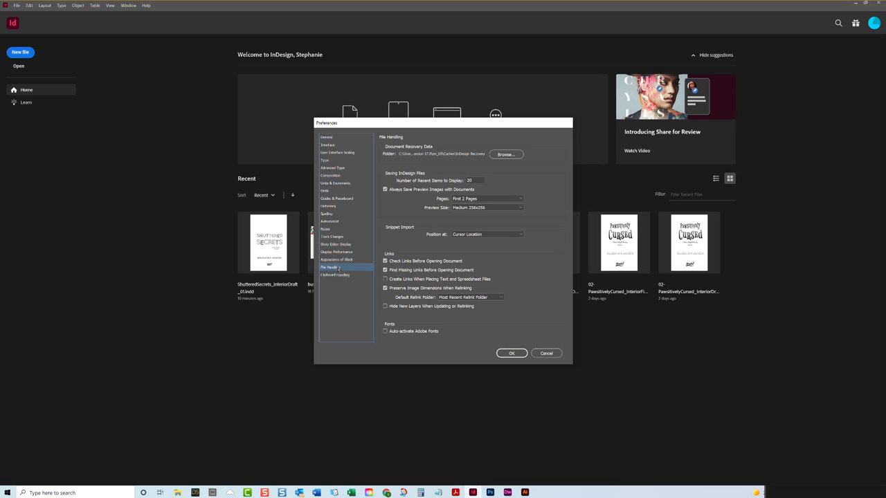
{"action": "left_click", "coordinate": [505, 154]}
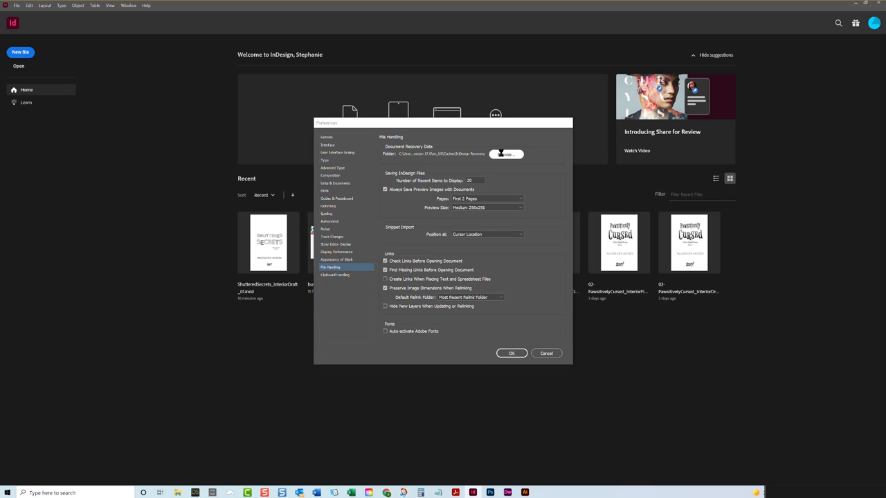
{"action": "left_click", "coordinate": [367, 301]}
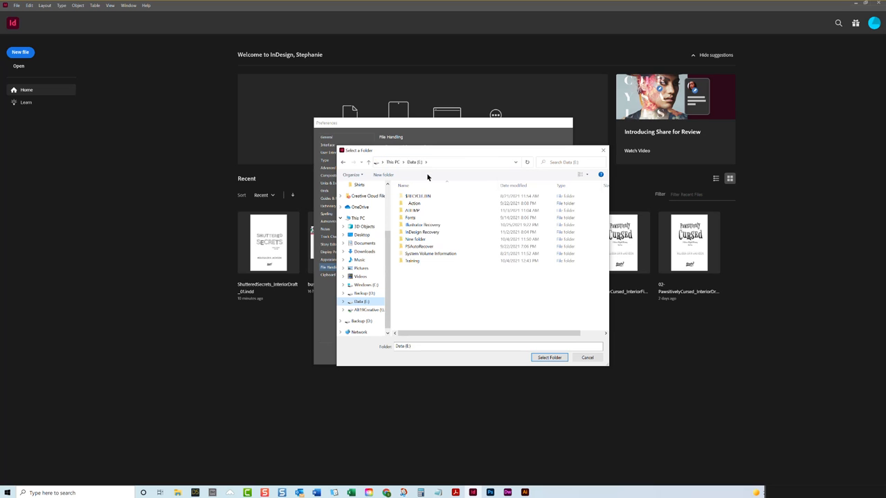
{"action": "double_click", "coordinate": [431, 231]}
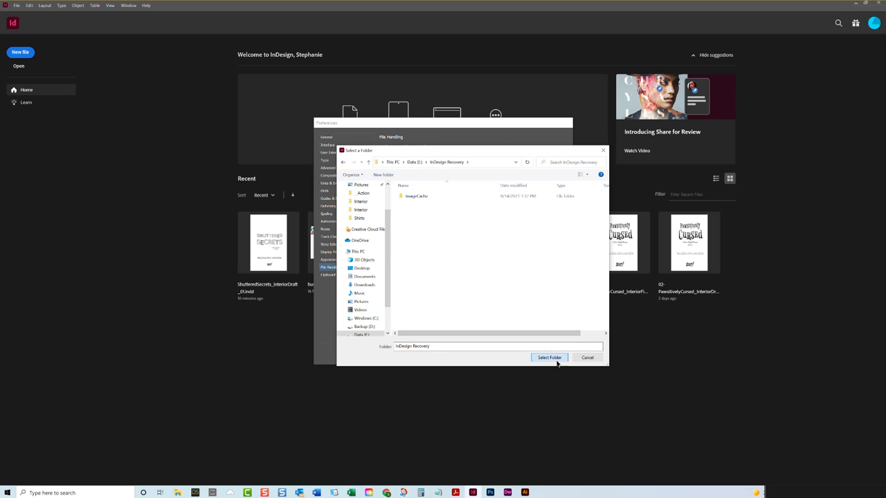
{"action": "left_click", "coordinate": [558, 358]}
{"action": "left_click", "coordinate": [489, 254]}
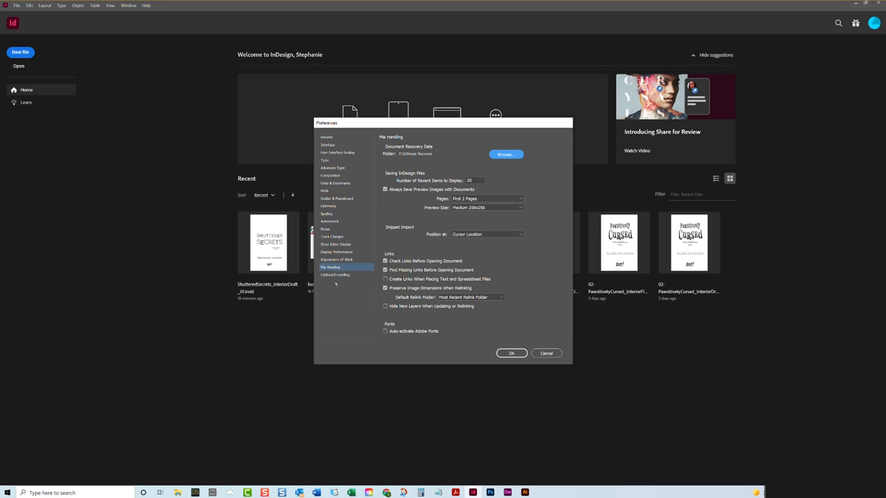
- Turn on Auto-activate Adobe Fonts and set text and tables pasted from other applications to keep All Information
{"action": "left_click", "coordinate": [385, 331]}
{"action": "left_click", "coordinate": [346, 275]}
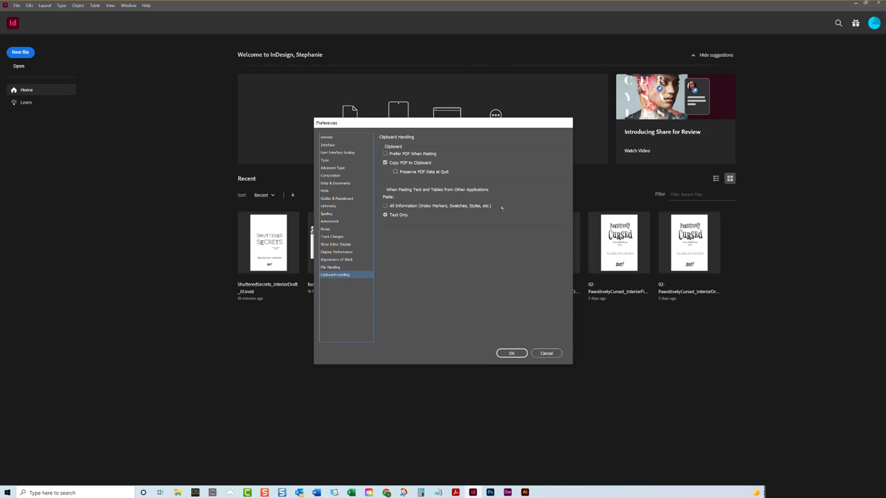
{"action": "left_click", "coordinate": [405, 205]}
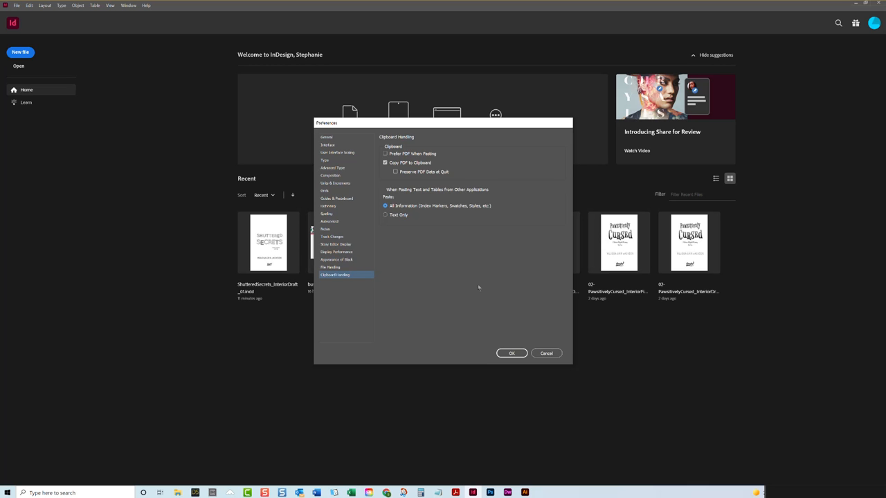
- Apply the preference changes and postpone the InDesign restart required for the interface scaling settings
{"action": "left_click", "coordinate": [511, 353]}
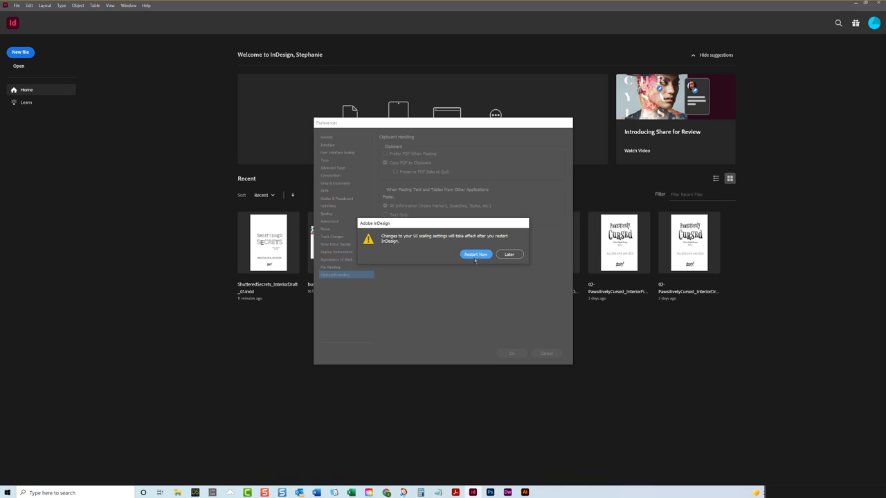
{"action": "left_click", "coordinate": [509, 254]}
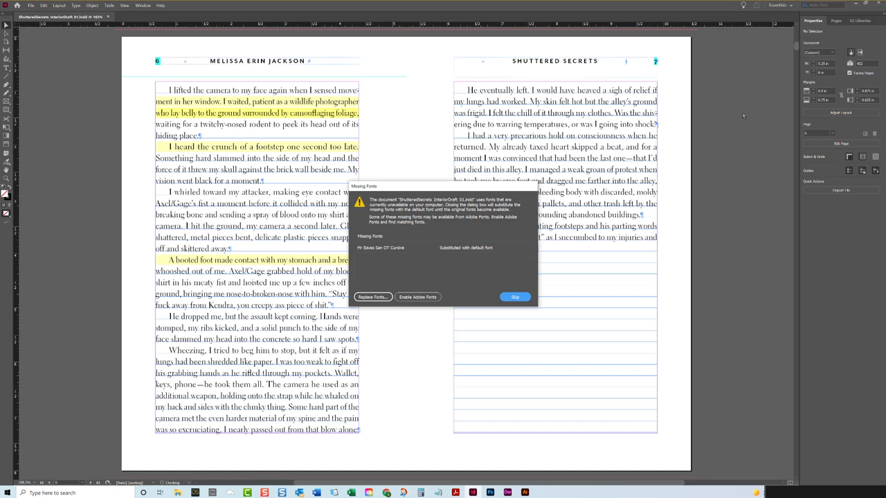
- Open ShutteredSecrets_InteriorDraft_01.indd and switch from the Essentials workspace to the saved personal custom workspace
{"action": "left_click", "coordinate": [515, 296]}
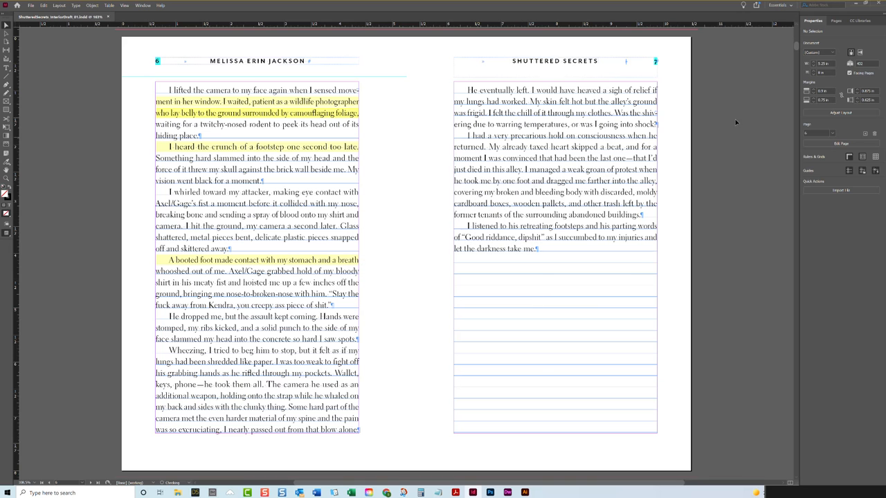
{"action": "left_click", "coordinate": [778, 5]}
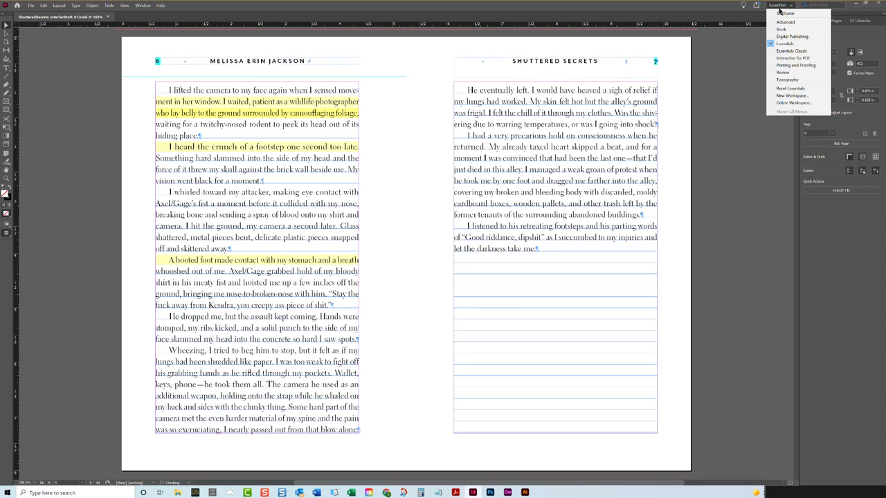
{"action": "left_click", "coordinate": [779, 15]}
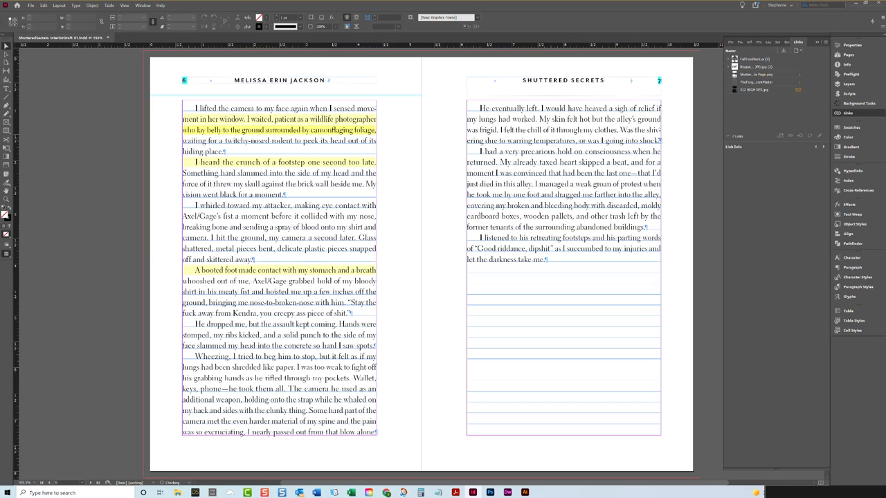
{"action": "left_click", "coordinate": [31, 5]}
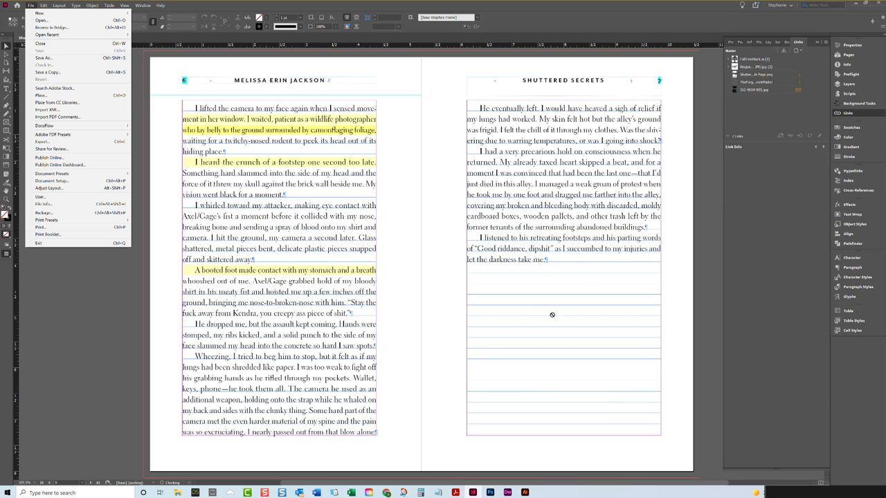
{"action": "left_click", "coordinate": [372, 257]}
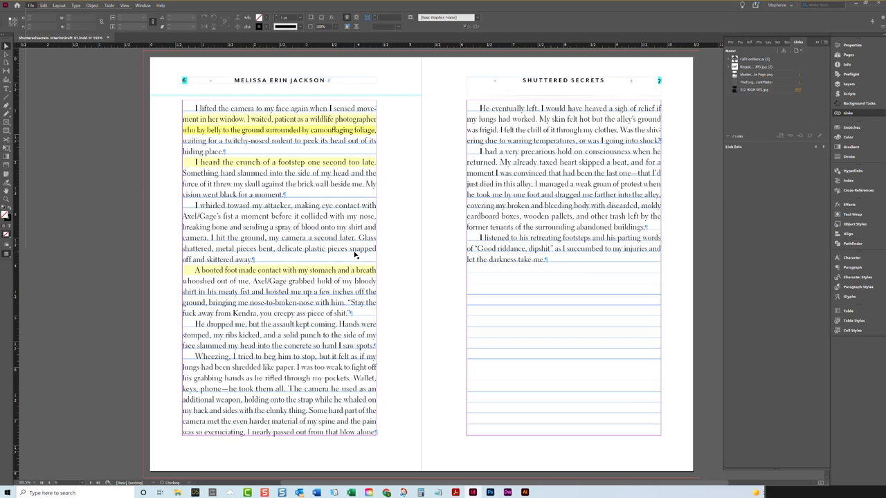